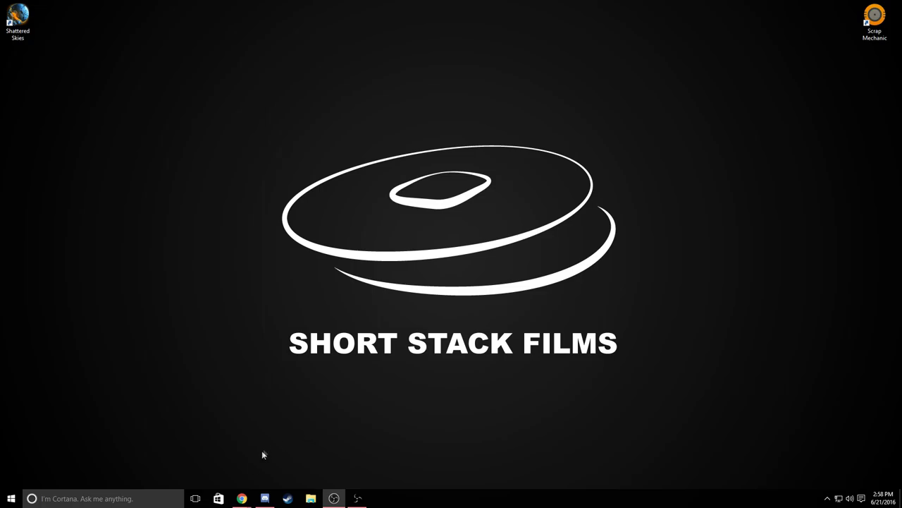
# - Bring the Chrome window showing the Restream.io sign-up page to the front
pyautogui.moveTo(241, 498)
pyautogui.click(189, 455)
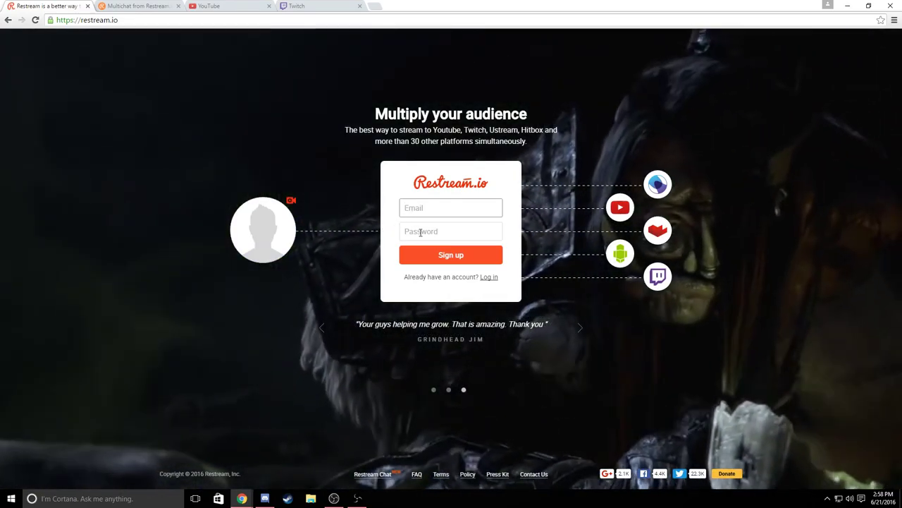
# - Add Twitch as a channel on the Restream dashboard and authorize Restream on Twitch
pyautogui.click(405, 231)
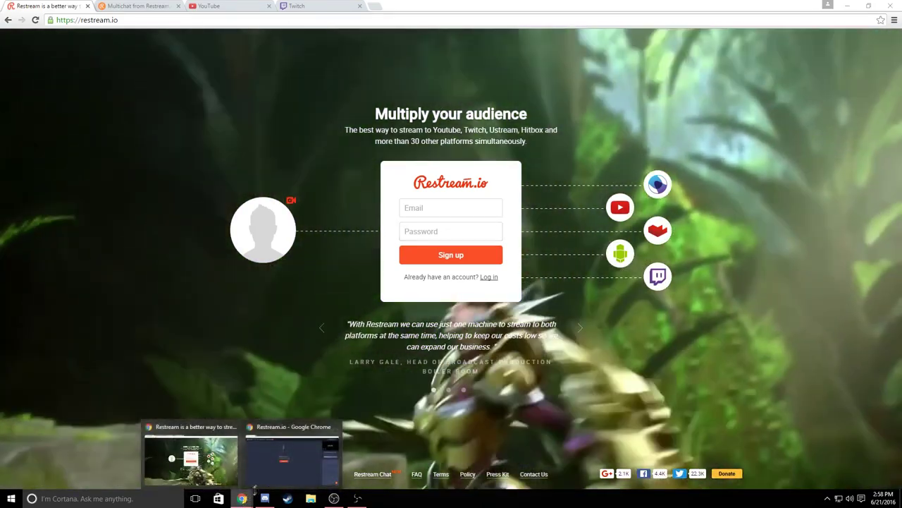
pyautogui.moveTo(241, 499)
pyautogui.click(289, 465)
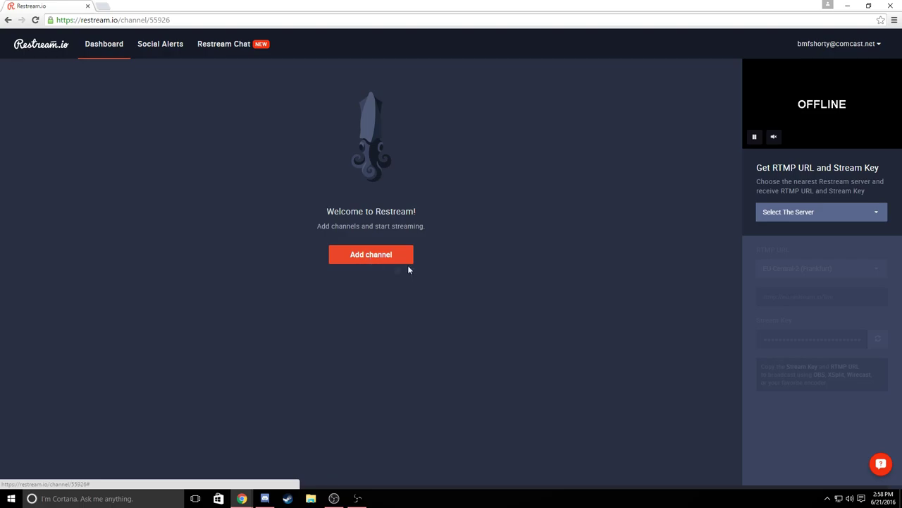
pyautogui.click(370, 260)
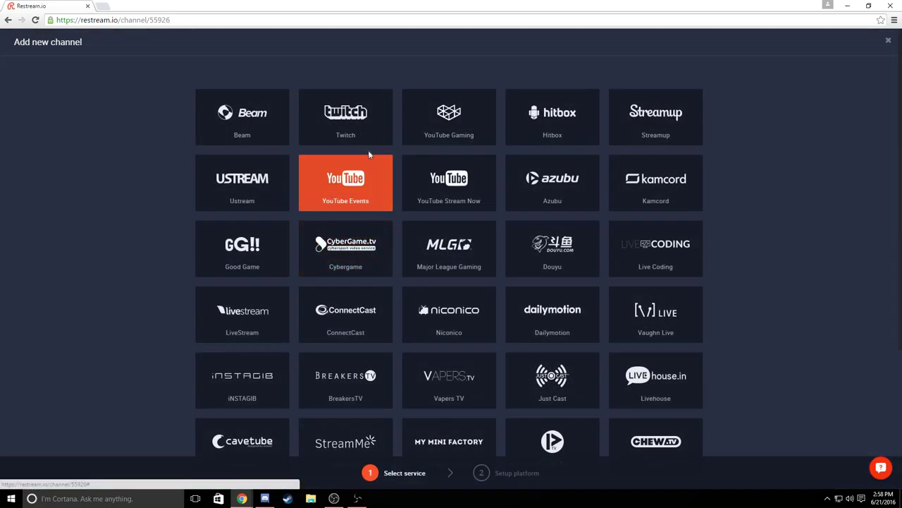
pyautogui.click(358, 134)
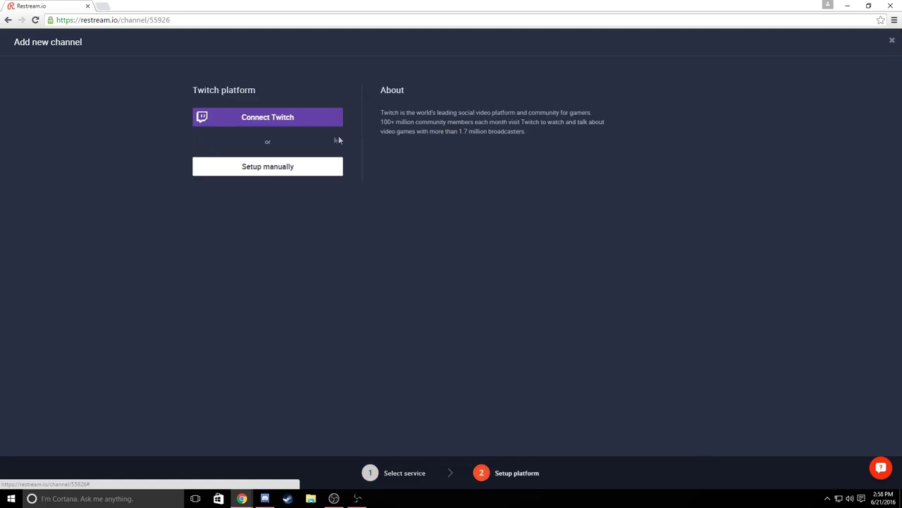
pyautogui.click(288, 118)
pyautogui.click(426, 178)
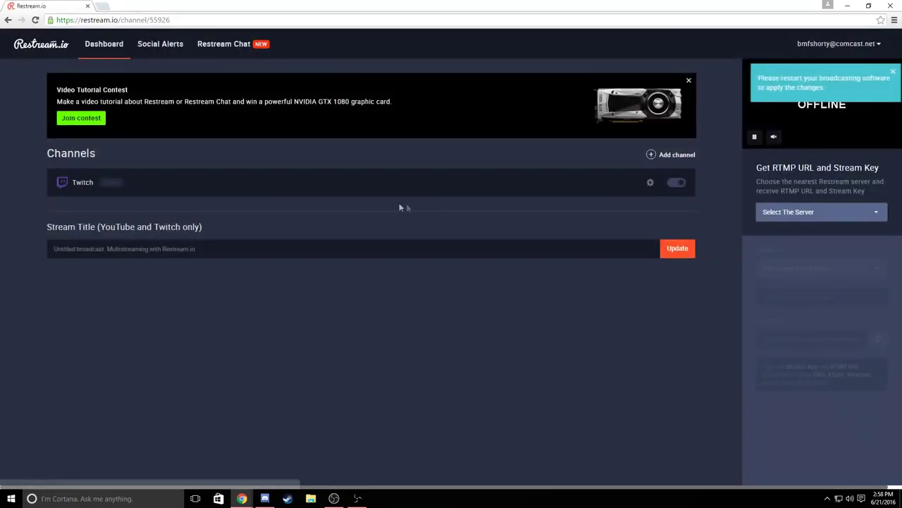
# - Dismiss the contest banner and Twitch access error, backing out of Add channel
pyautogui.click(689, 79)
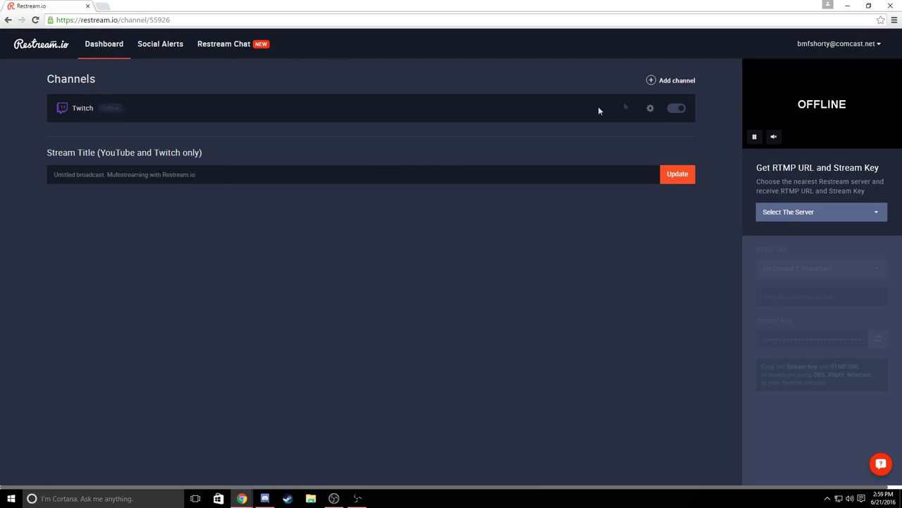
pyautogui.click(673, 82)
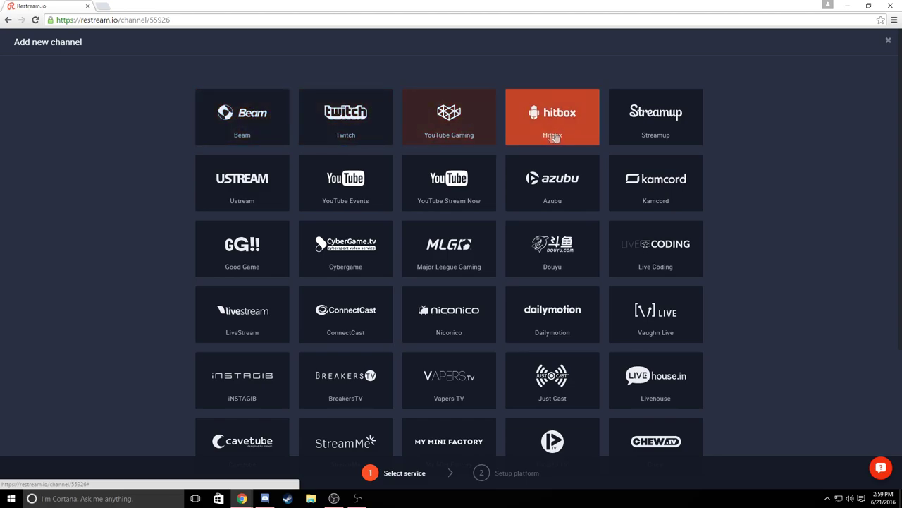
pyautogui.click(8, 21)
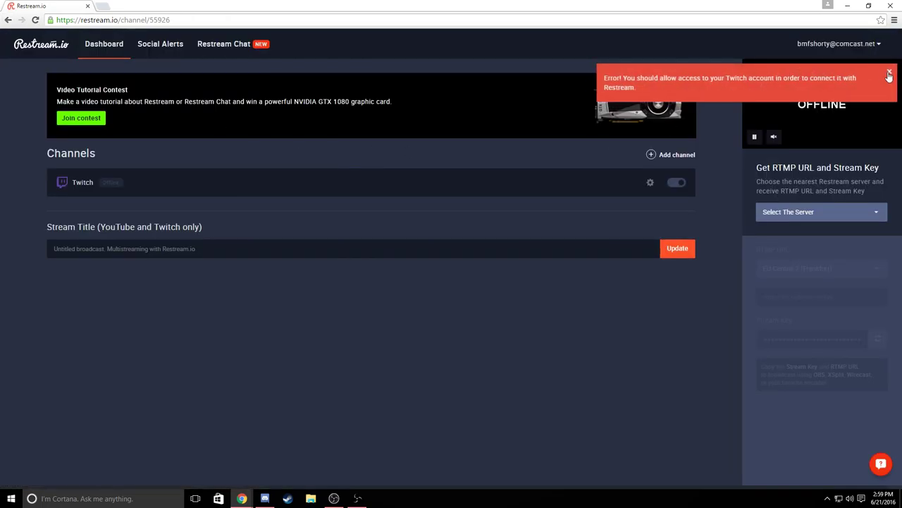
pyautogui.click(889, 75)
pyautogui.click(693, 81)
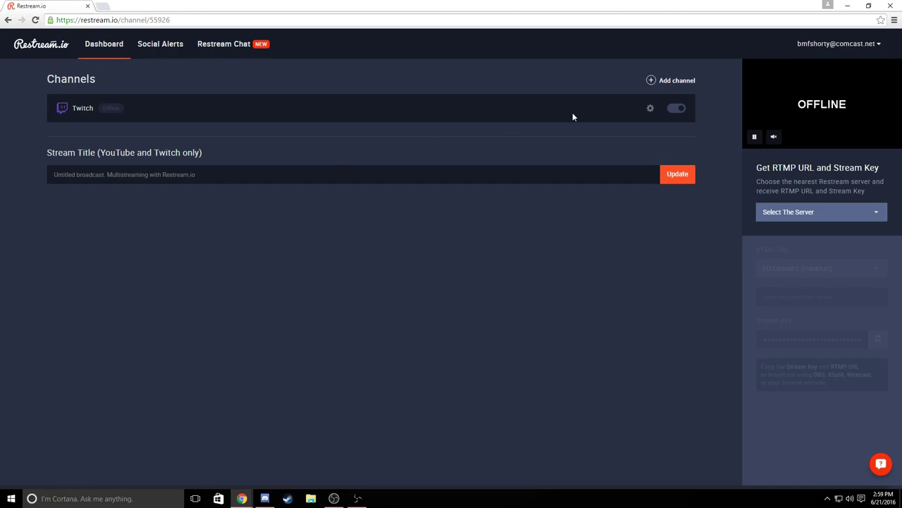
# - Toggle the Twitch channel off and back on so it is enabled for streaming
pyautogui.click(679, 109)
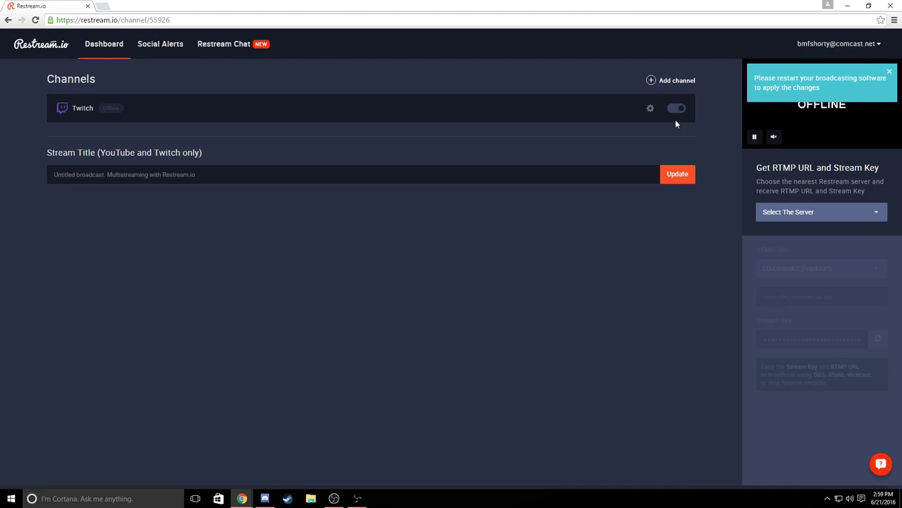
pyautogui.click(674, 111)
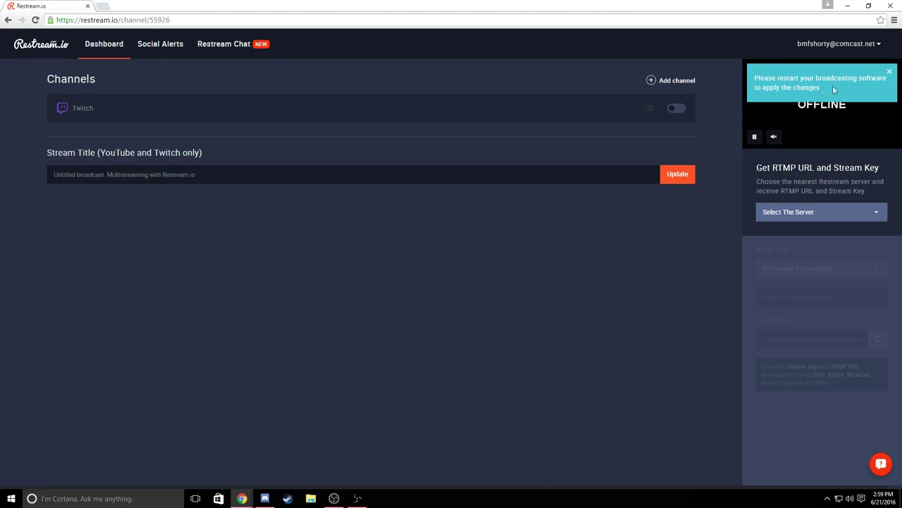
pyautogui.click(861, 87)
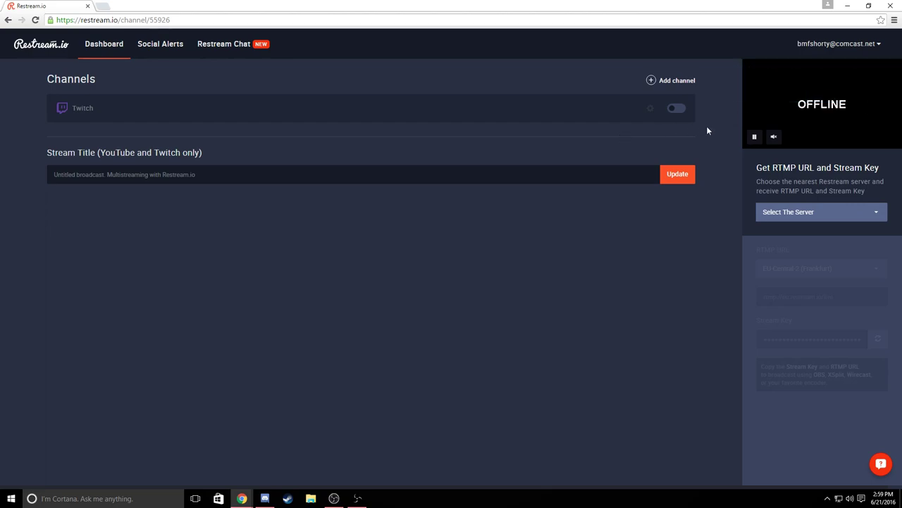
pyautogui.click(680, 110)
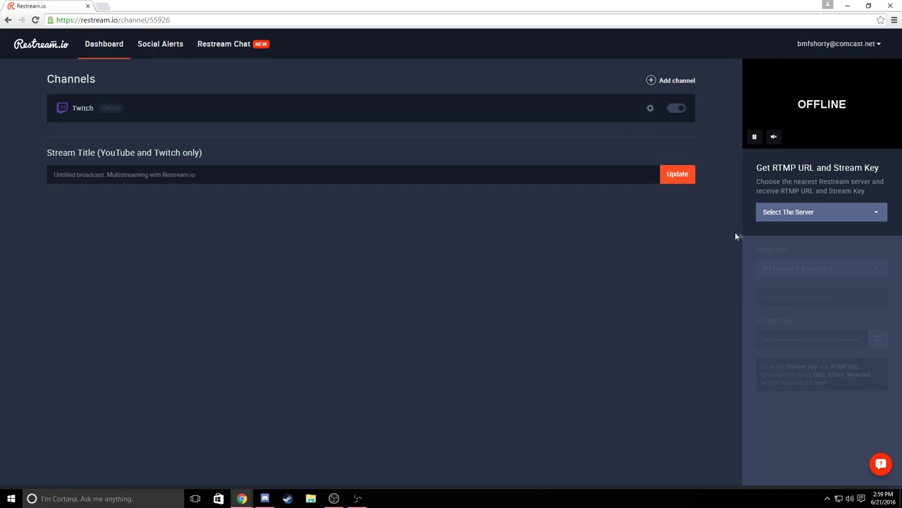
pyautogui.click(798, 218)
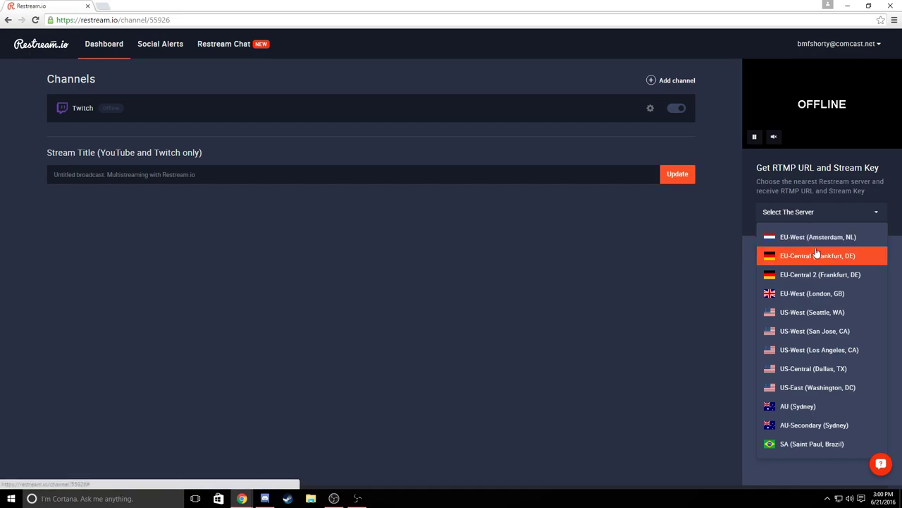
# - Choose the US-West (Seattle, WA) server and select its RTMP URL and stream key
pyautogui.click(825, 318)
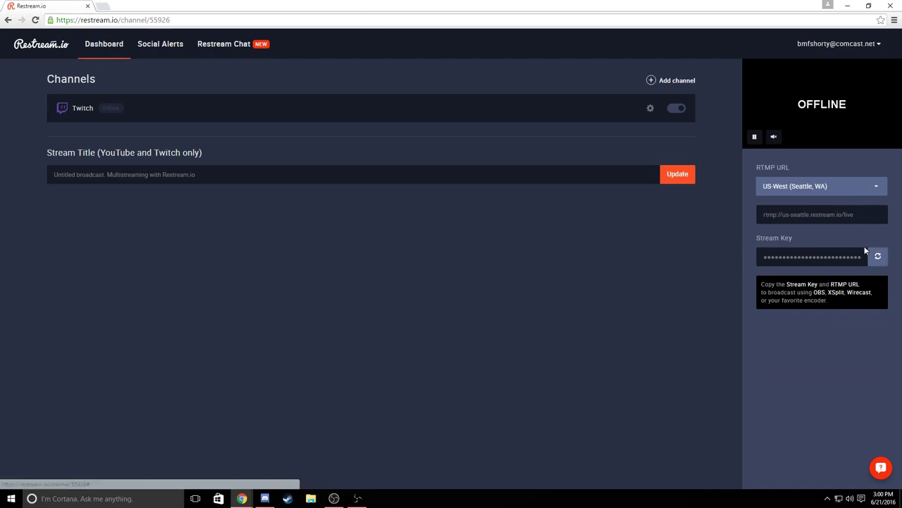
pyautogui.moveTo(763, 214); pyautogui.dragTo(854, 214)
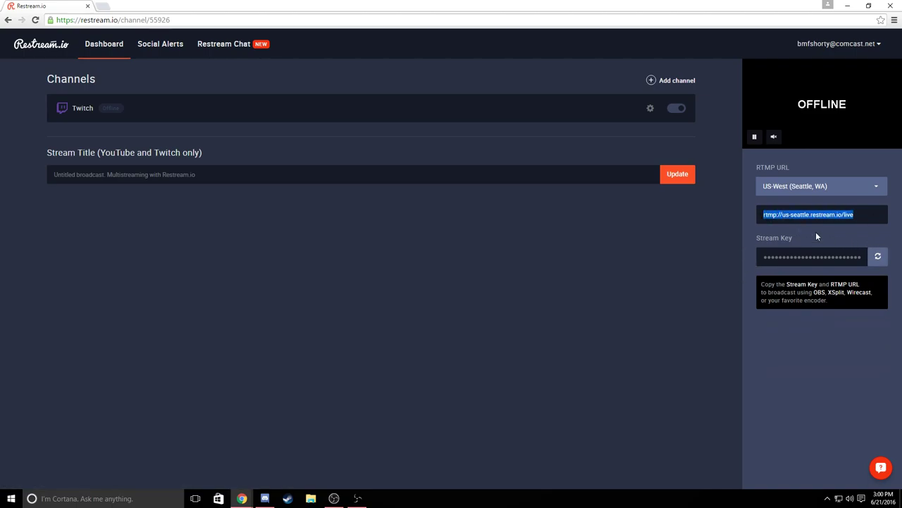
pyautogui.press('Tab')
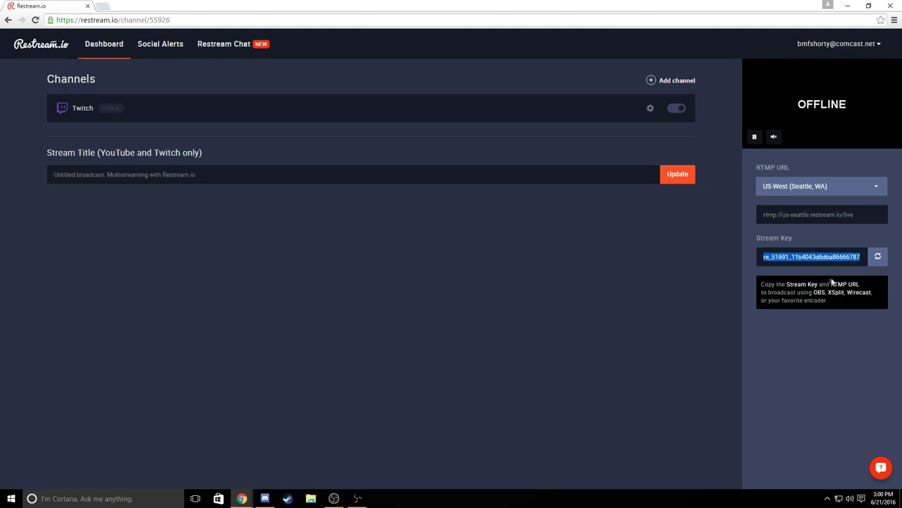
pyautogui.click(788, 272)
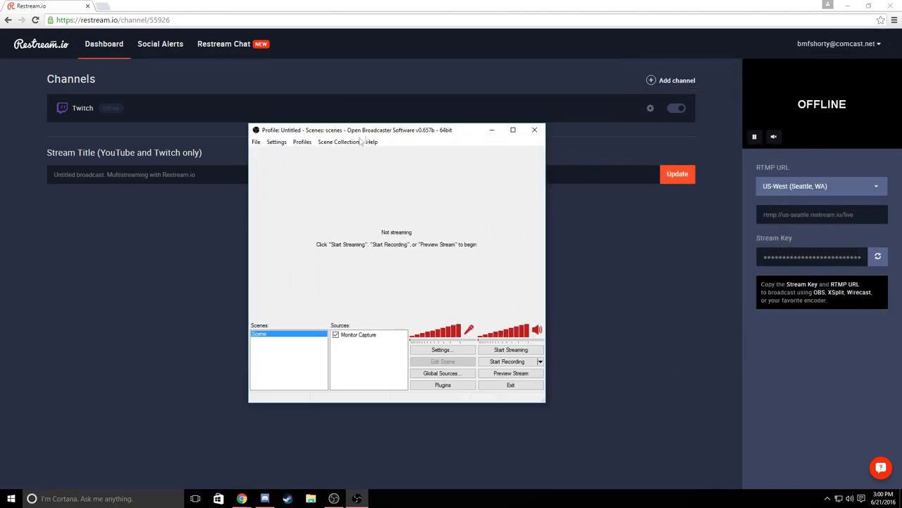
# - Show the OBS broadcast settings with the mode kept as Live Stream
pyautogui.click(276, 142)
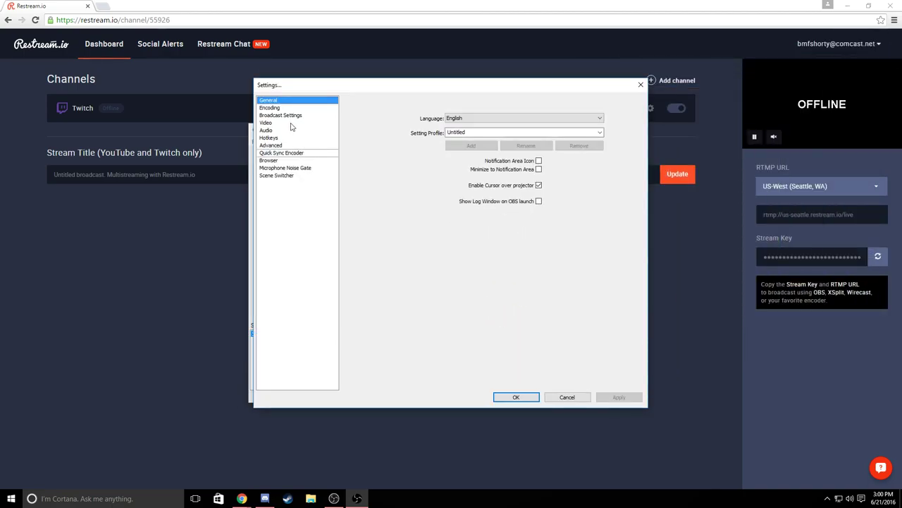
pyautogui.click(289, 116)
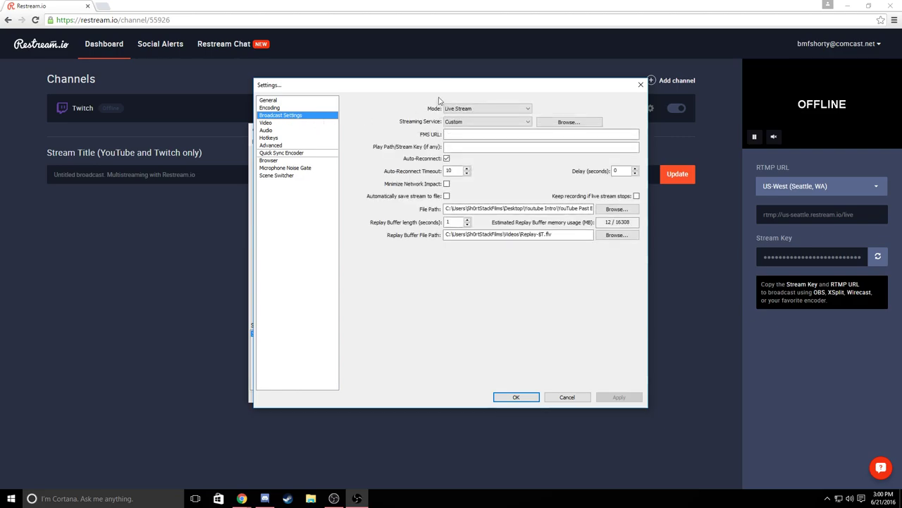
pyautogui.moveTo(454, 89); pyautogui.dragTo(406, 106)
pyautogui.click(400, 126)
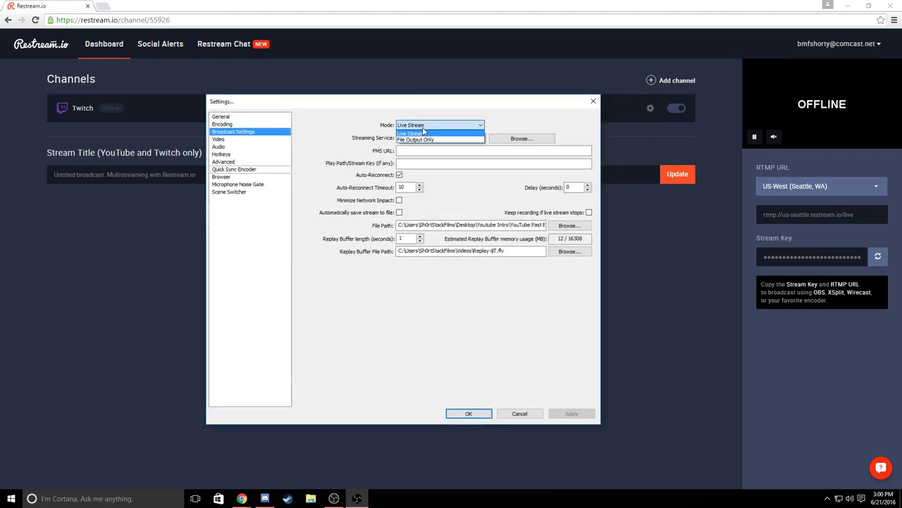
pyautogui.click(406, 133)
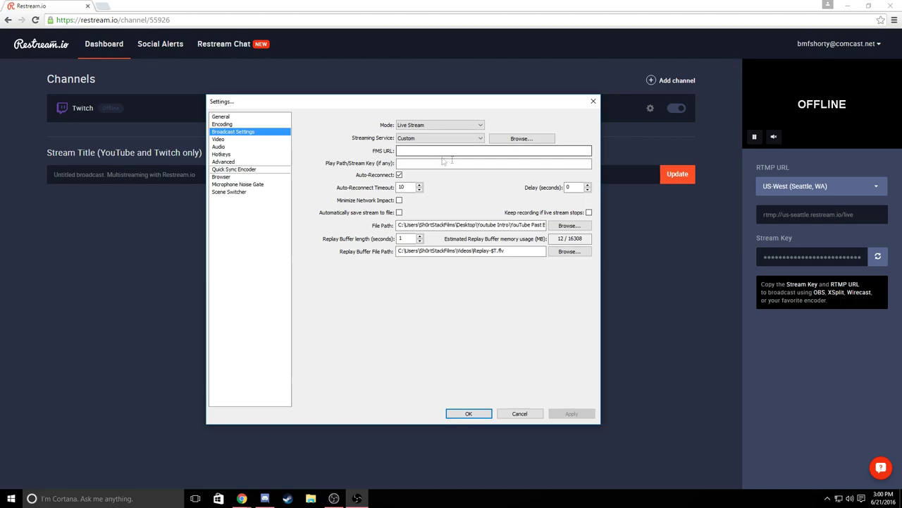
# - Paste Restream's rtmp://us-seattle.restream.io/live URL into the OBS FMS URL field
pyautogui.click(817, 215)
pyautogui.rightClick(802, 215)
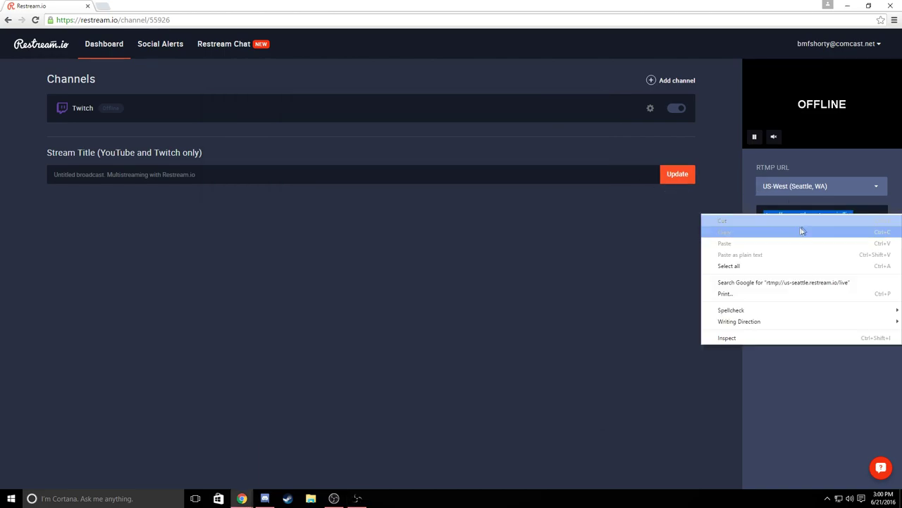
pyautogui.click(733, 228)
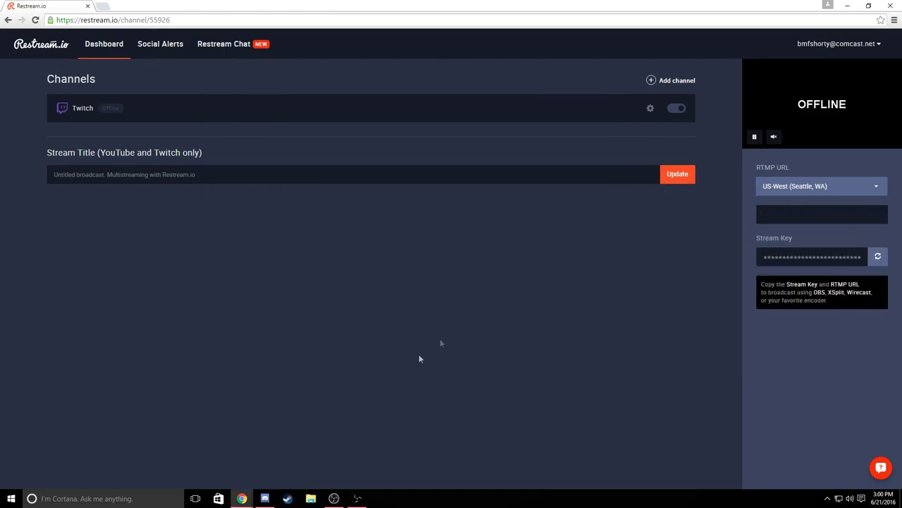
pyautogui.click(358, 498)
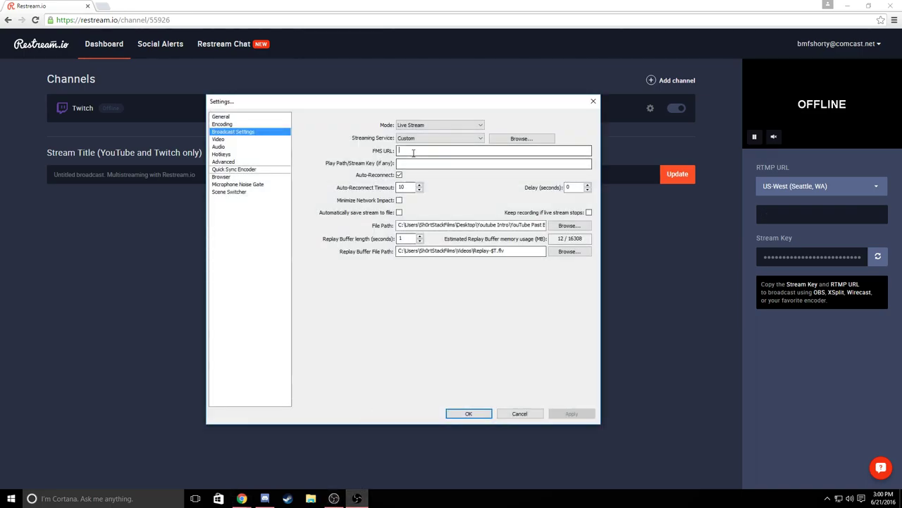
pyautogui.rightClick(414, 152)
pyautogui.click(432, 195)
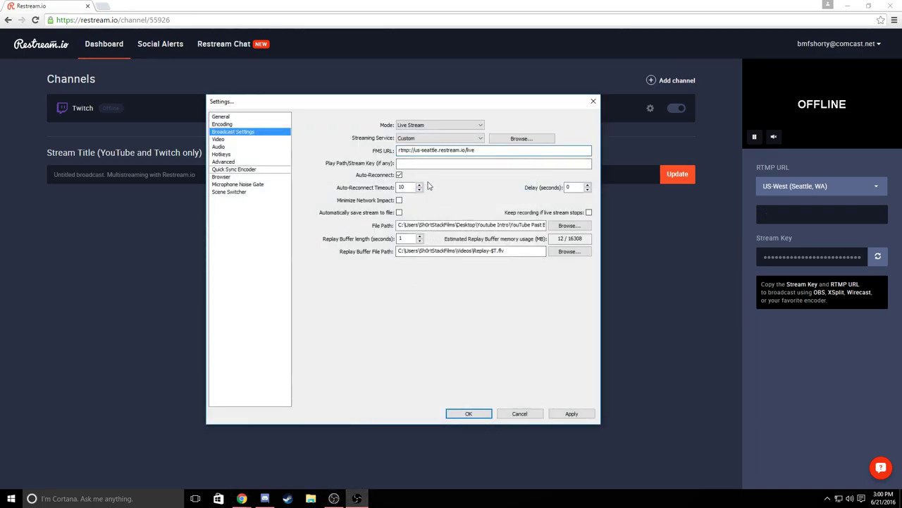
# - Copy Restream's stream key into the OBS Play Path/Stream Key field
pyautogui.click(811, 256)
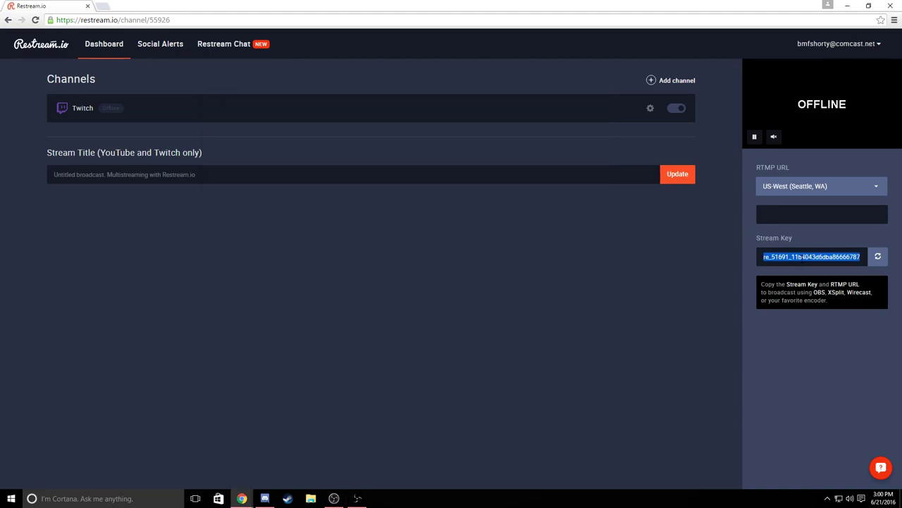
pyautogui.rightClick(785, 258)
pyautogui.click(785, 265)
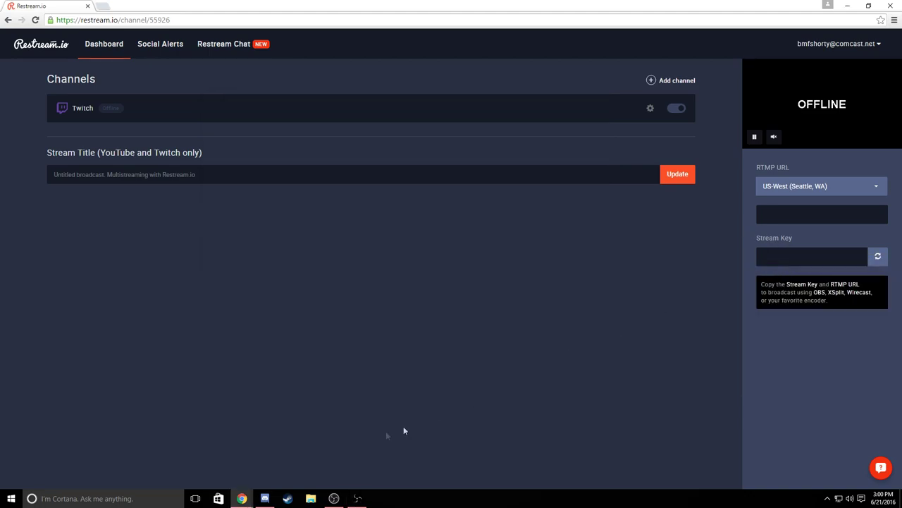
pyautogui.click(357, 498)
pyautogui.rightClick(411, 167)
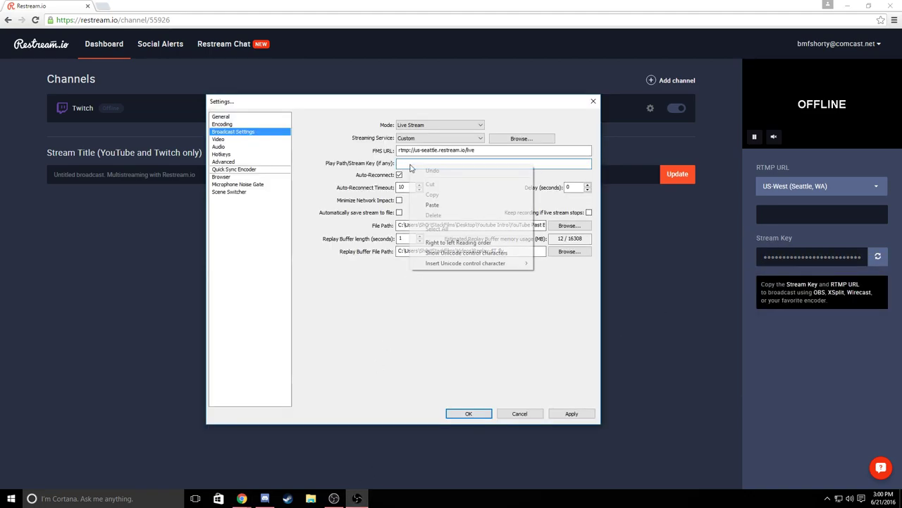
pyautogui.click(431, 205)
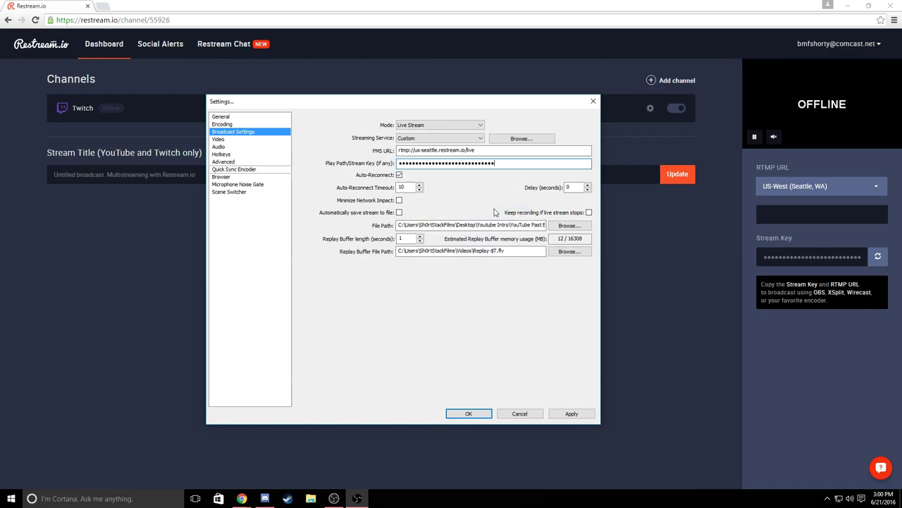
# - Apply and save the OBS broadcast settings, then minimise OBS
pyautogui.click(563, 415)
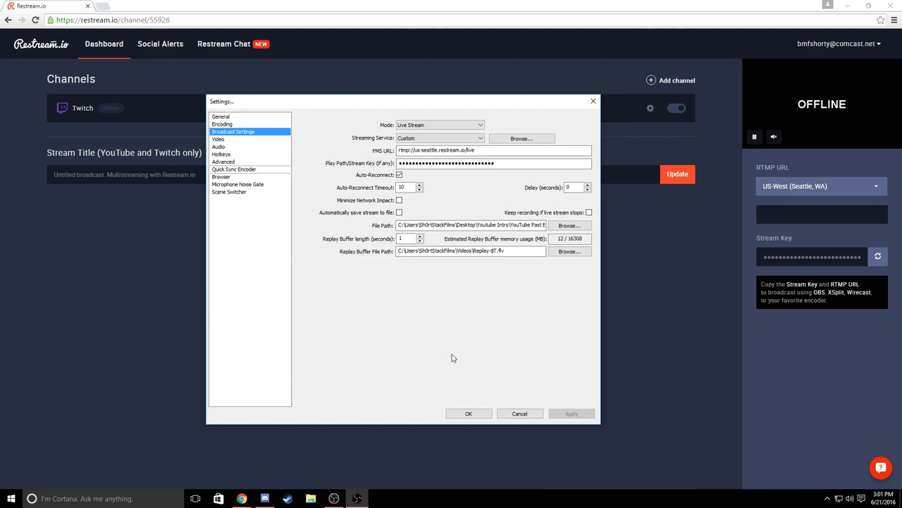
pyautogui.click(469, 414)
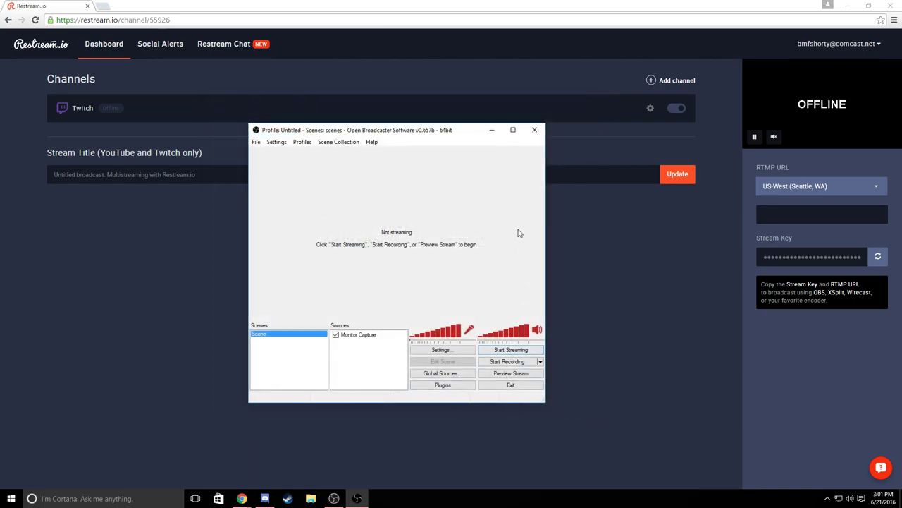
pyautogui.click(492, 130)
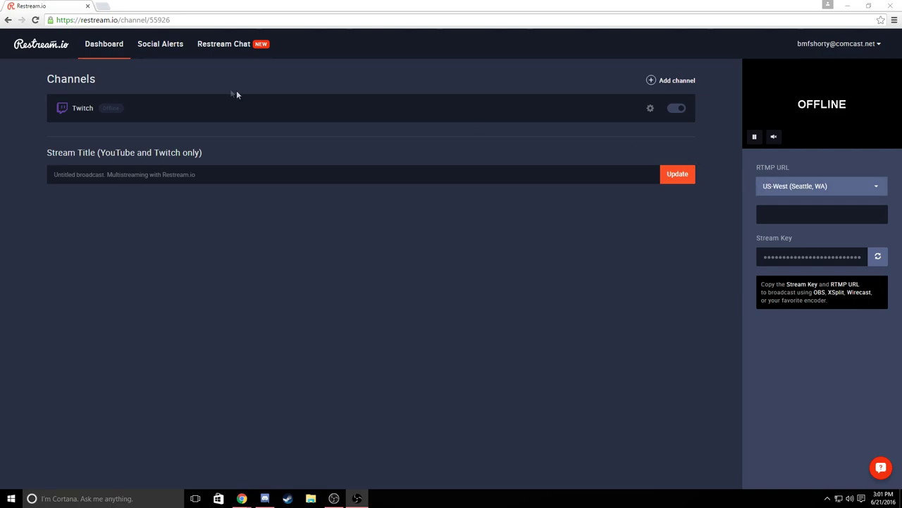
pyautogui.click(654, 82)
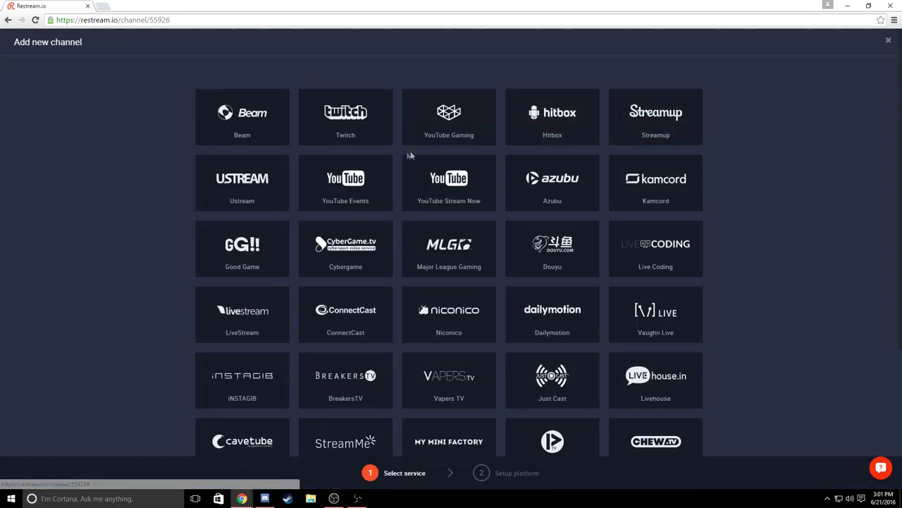
# - Try connecting a YouTube Gaming channel through a Google account, then reopen Add channel
pyautogui.click(484, 125)
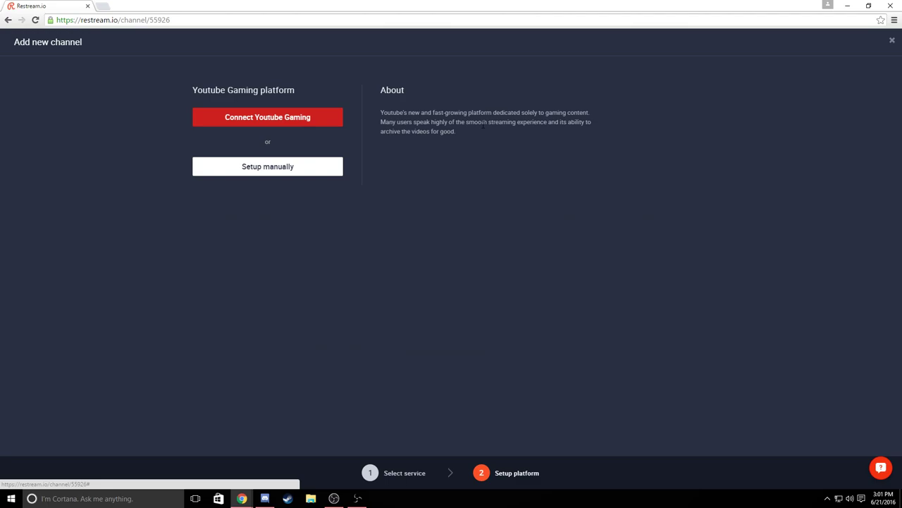
pyautogui.click(308, 120)
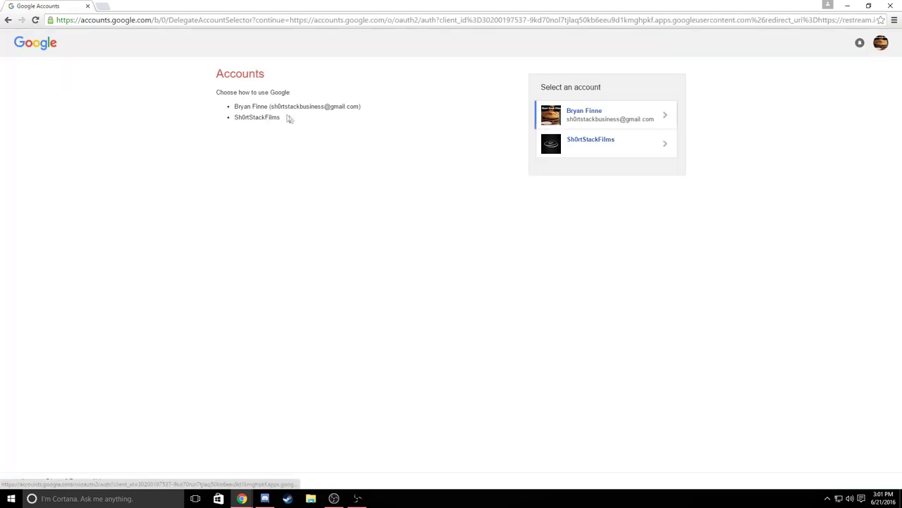
pyautogui.click(289, 118)
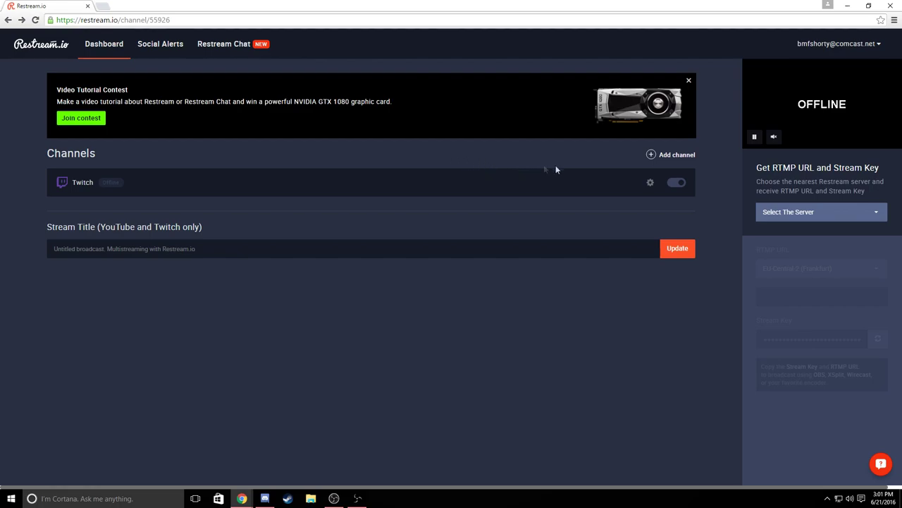
pyautogui.click(650, 154)
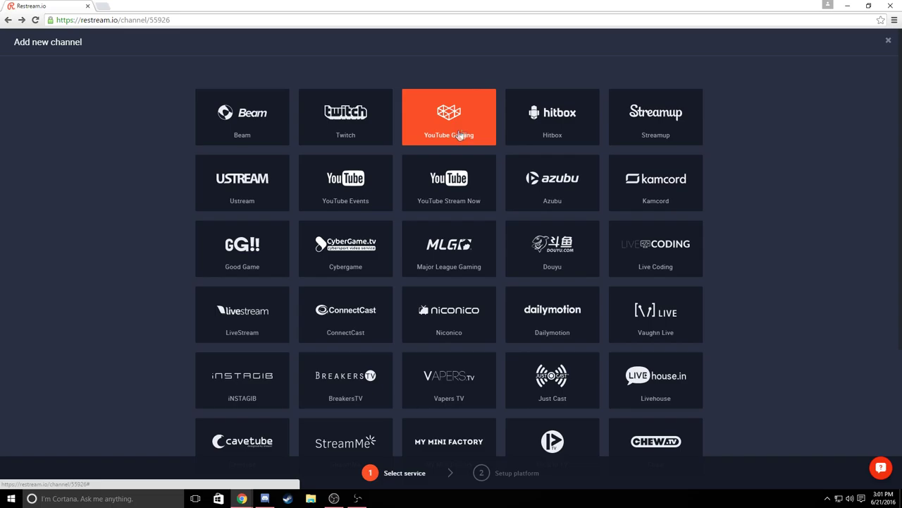
pyautogui.moveTo(242, 498)
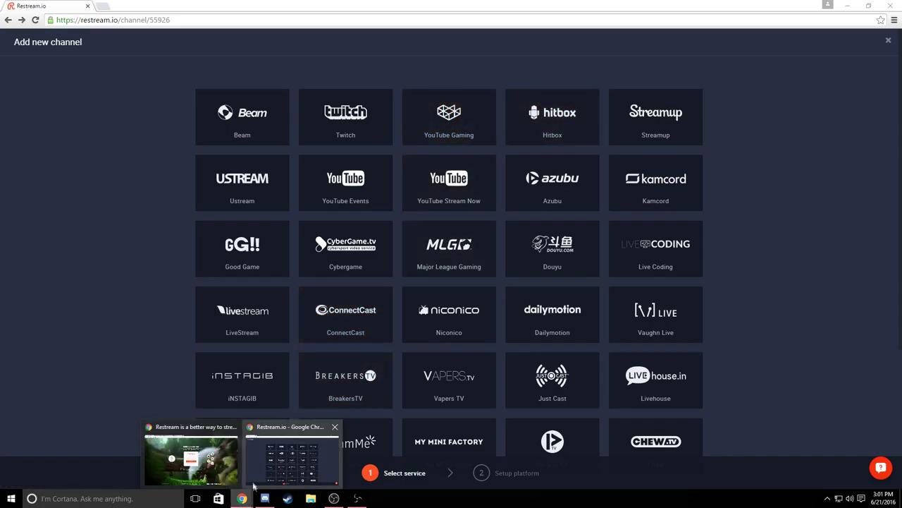
# - Check the YouTube channel's Status and features page, highlighting the enabled Live streaming row
pyautogui.click(191, 457)
pyautogui.click(212, 6)
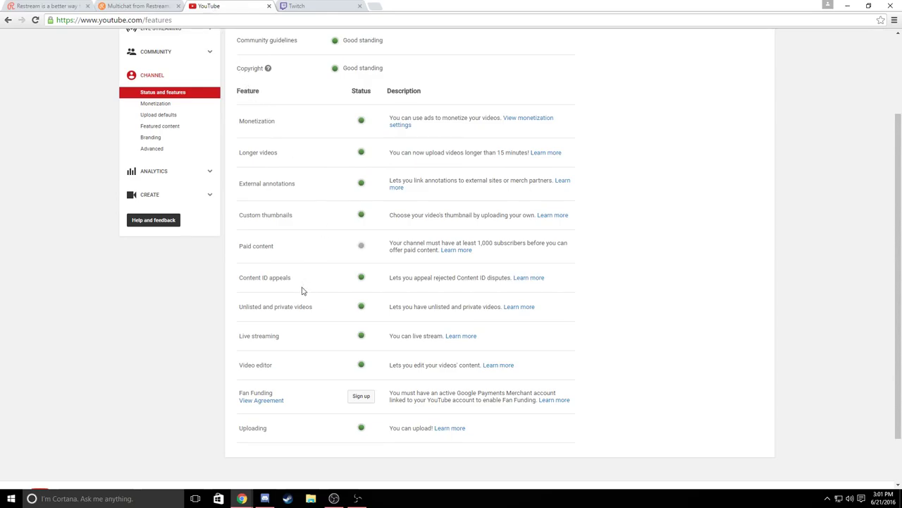
pyautogui.moveTo(239, 336); pyautogui.dragTo(285, 337)
pyautogui.click(377, 335)
# - Return to the Restream dashboard, clear the error and contest notices, and highlight the default stream title
pyautogui.moveTo(242, 498)
pyautogui.click(273, 473)
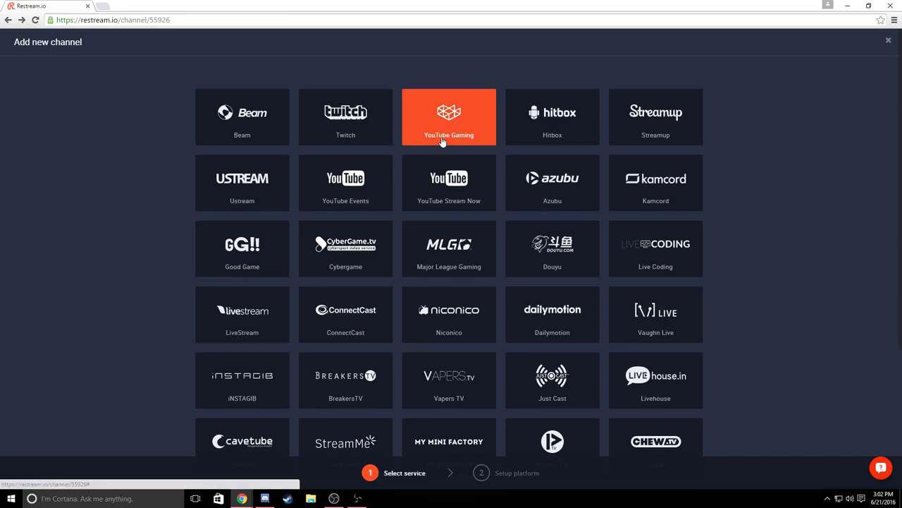
pyautogui.click(314, 97)
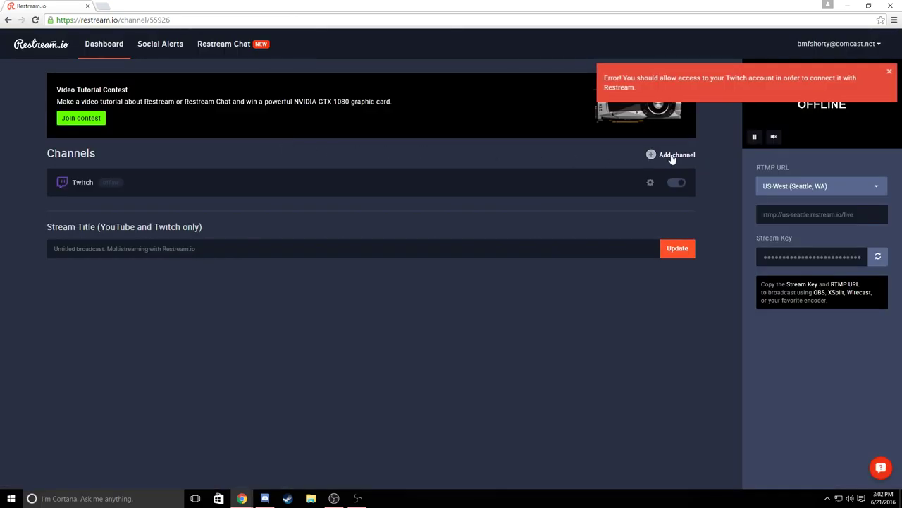
pyautogui.click(889, 71)
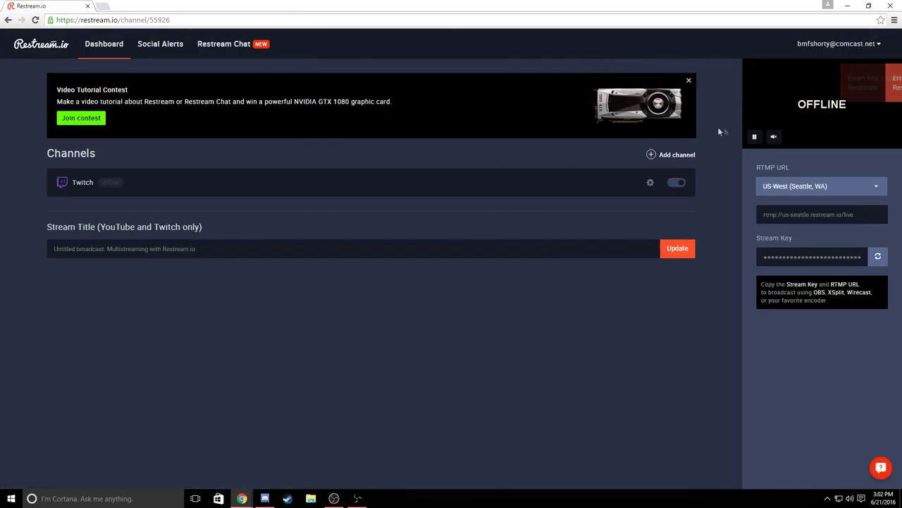
pyautogui.click(689, 85)
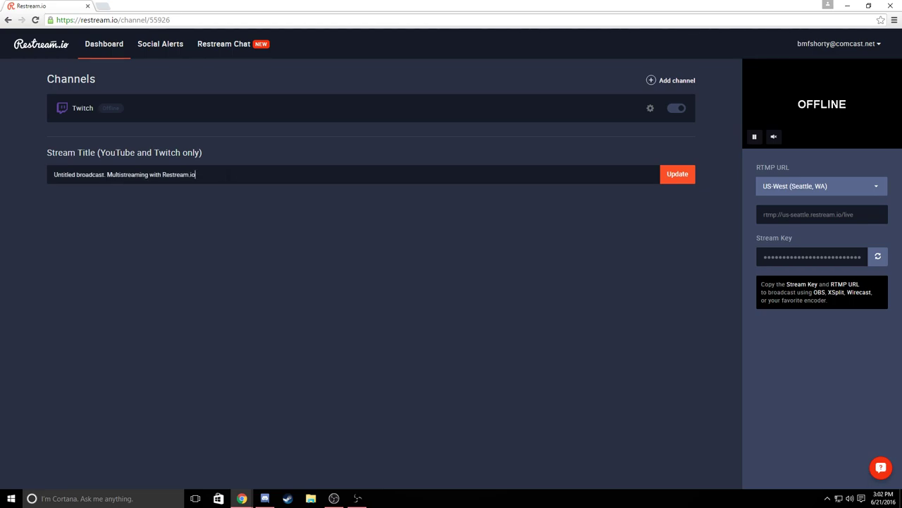
pyautogui.moveTo(215, 175); pyautogui.dragTo(48, 185)
pyautogui.moveTo(101, 153)
pyautogui.mouseDown()
pyautogui.moveTo(235, 162)
pyautogui.moveTo(53, 174)
pyautogui.mouseUp()
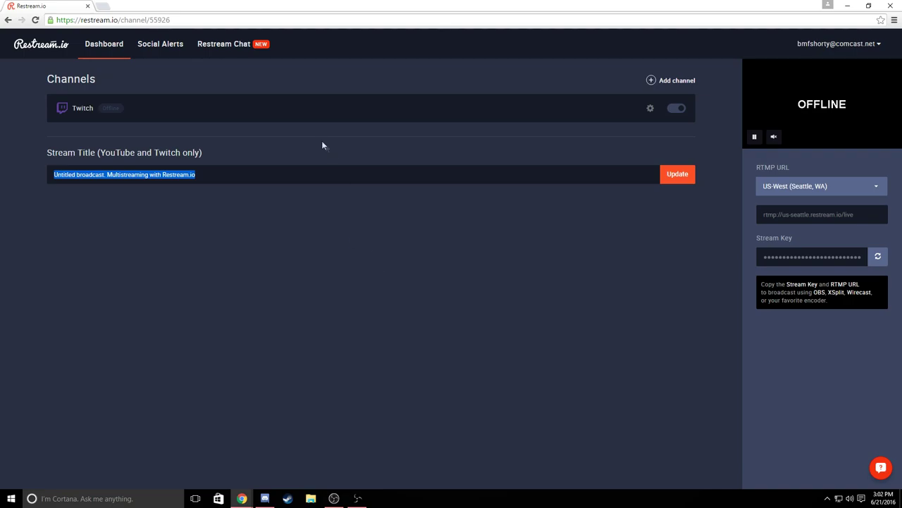
# - Open Restream Chat in a new tab and download its desktop app
pyautogui.click(226, 44)
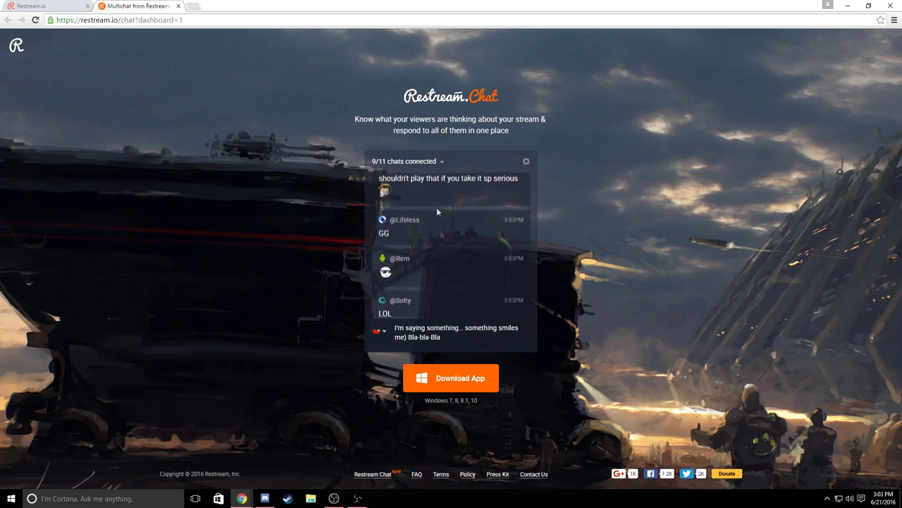
pyautogui.click(475, 381)
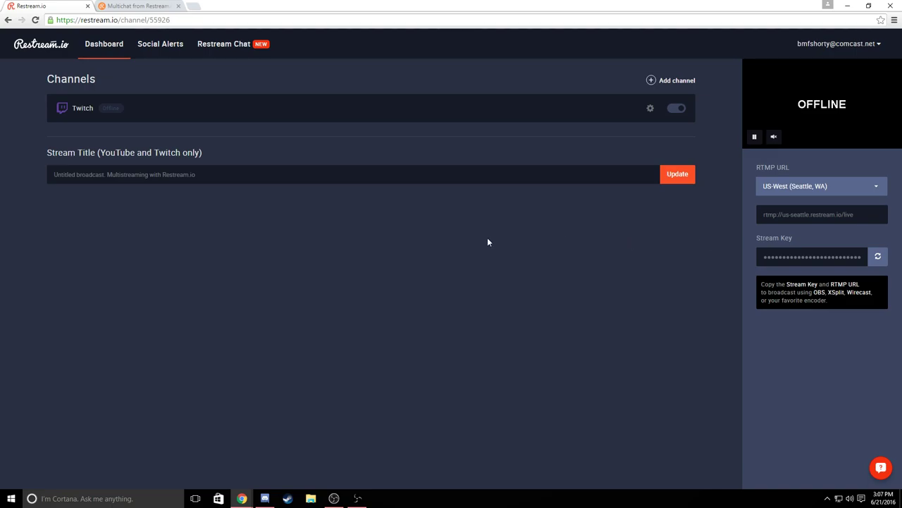
# - Open Restream.io's Social Alerts page with its Twitter and Facebook connection options
pyautogui.click(161, 44)
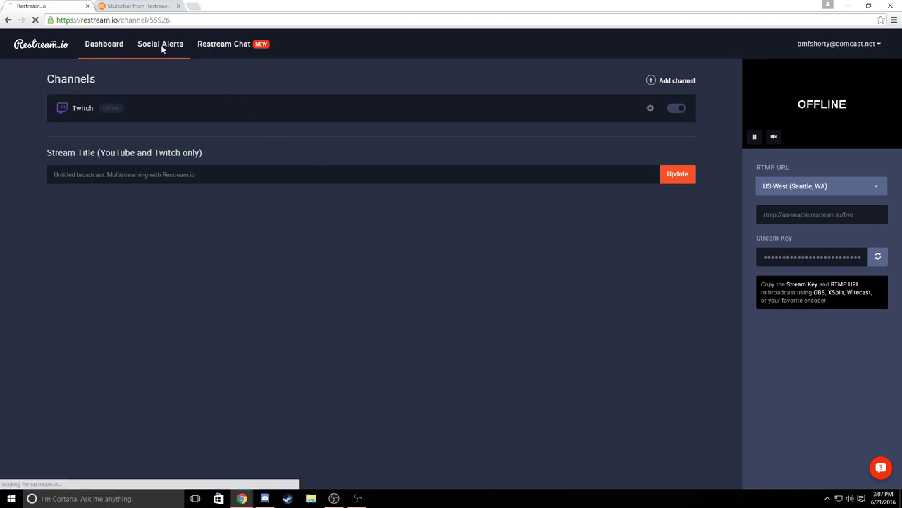